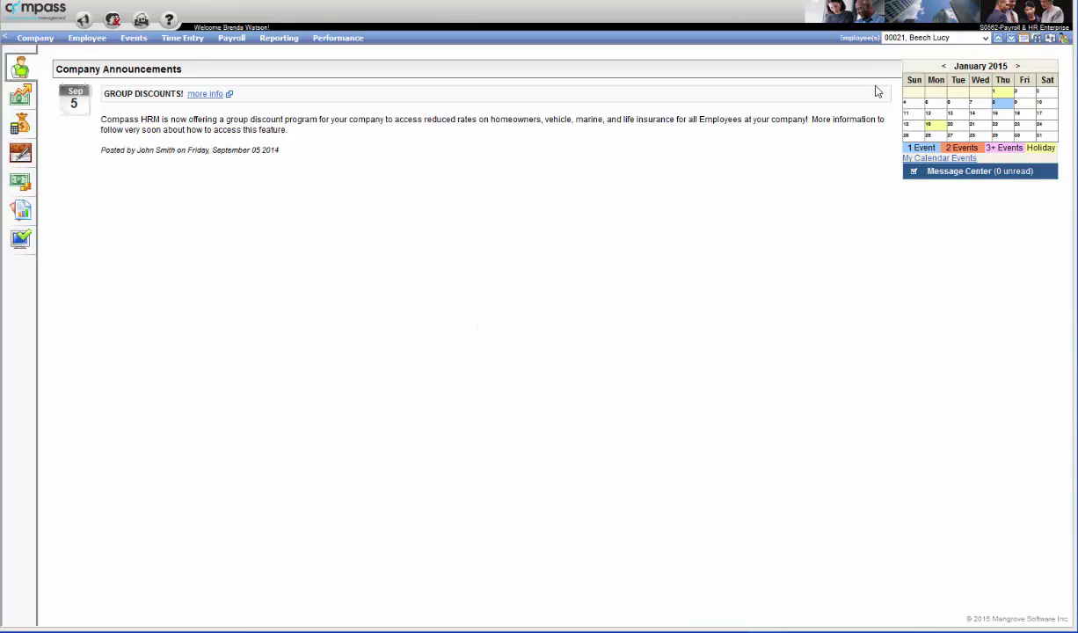
Step: Open the employee search and examine the choices for its Pay Group, Company and Location criteria
left_click(1036, 41)
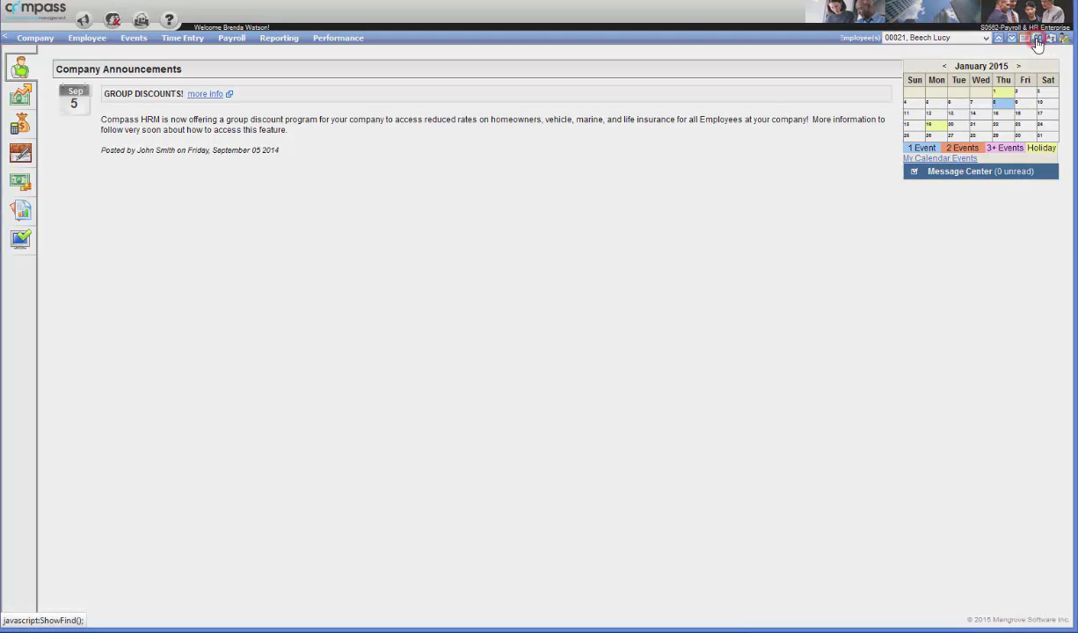
left_click(552, 220)
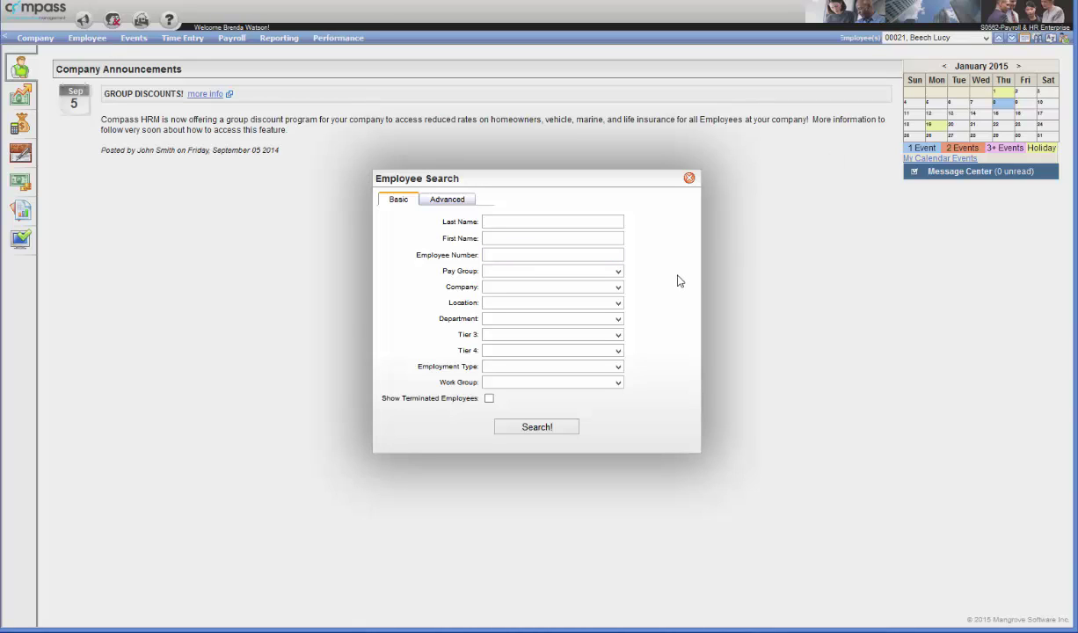
left_click(618, 273)
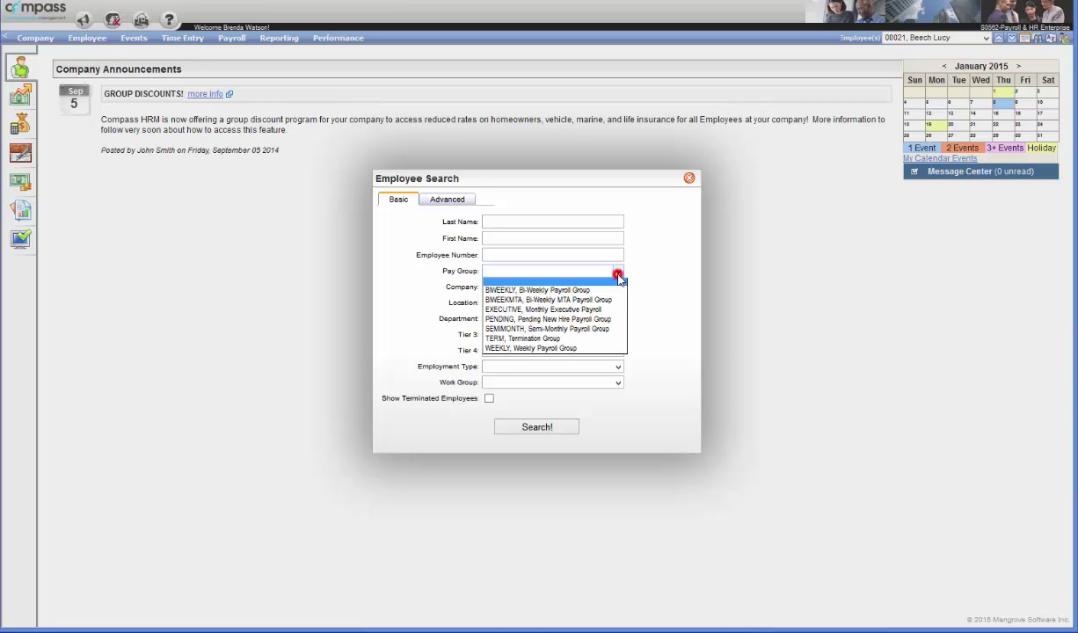
left_click(617, 272)
left_click(614, 286)
left_click(613, 290)
left_click(604, 304)
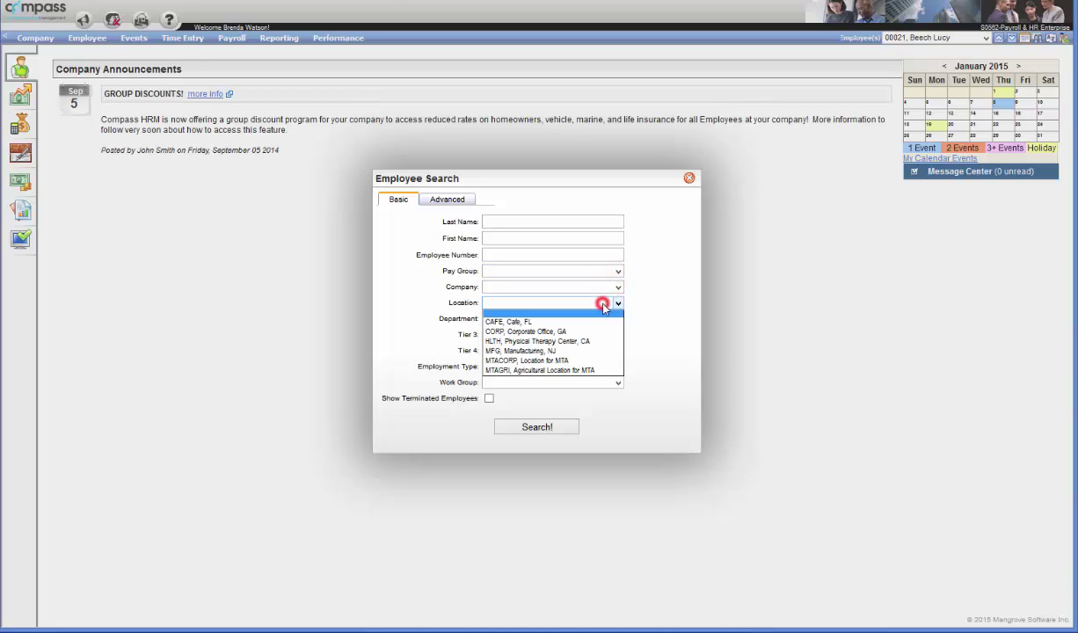
left_click(604, 303)
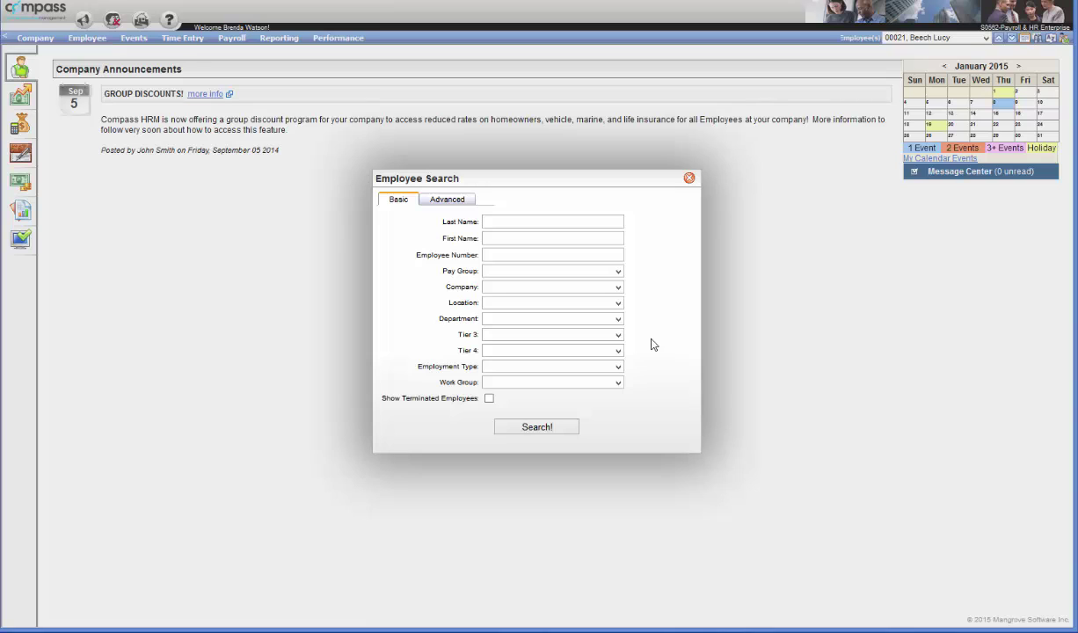
Step: Run the employee search without any criteria and create a new list with no employees selected
left_click(550, 425)
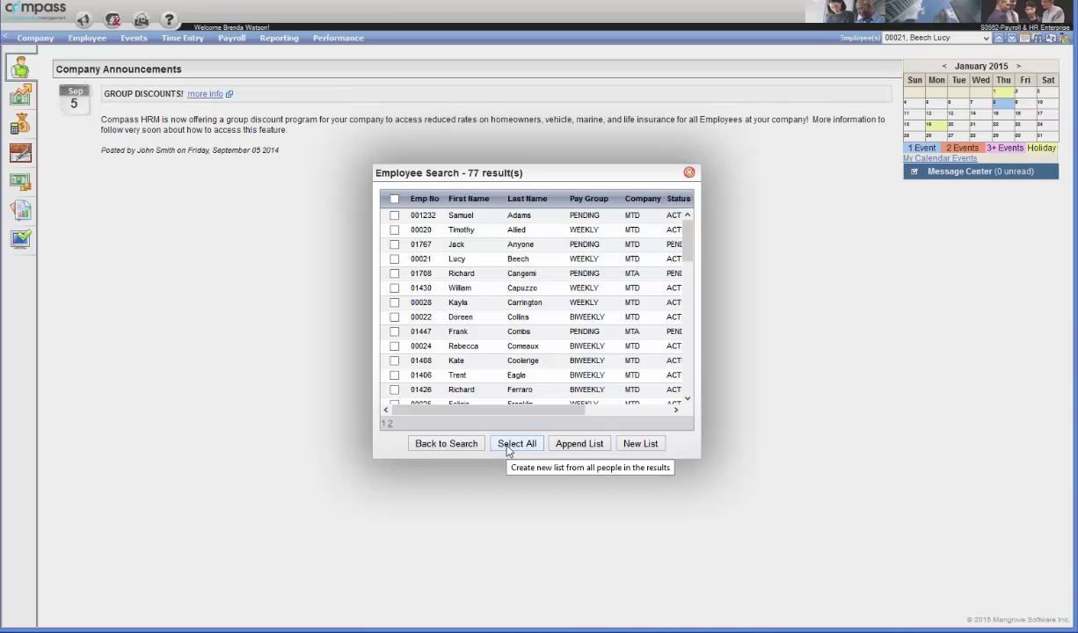
left_click(637, 444)
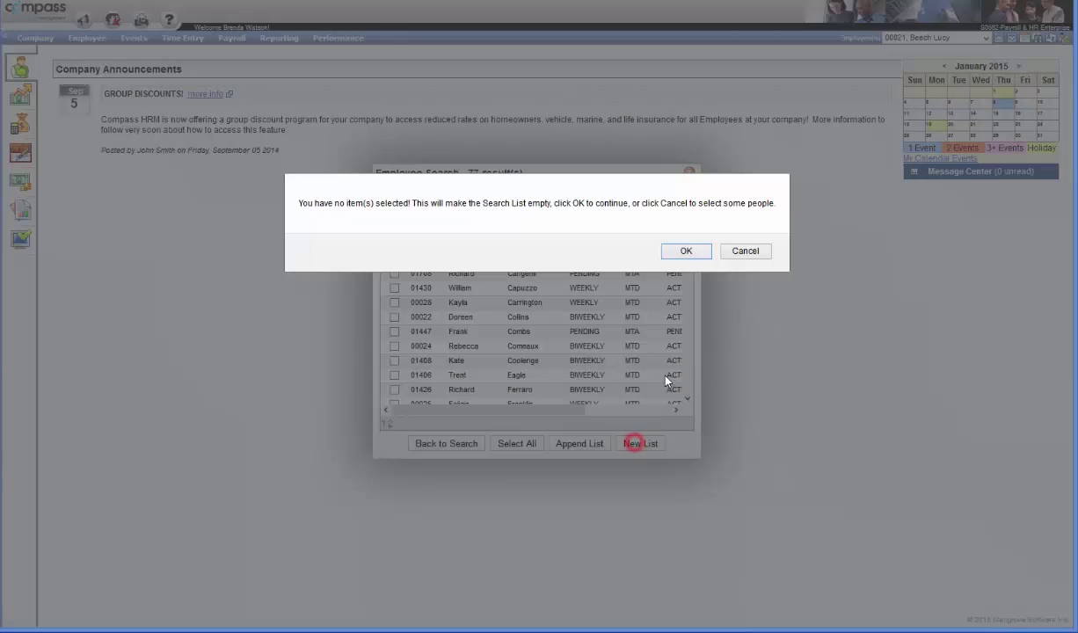
left_click(686, 252)
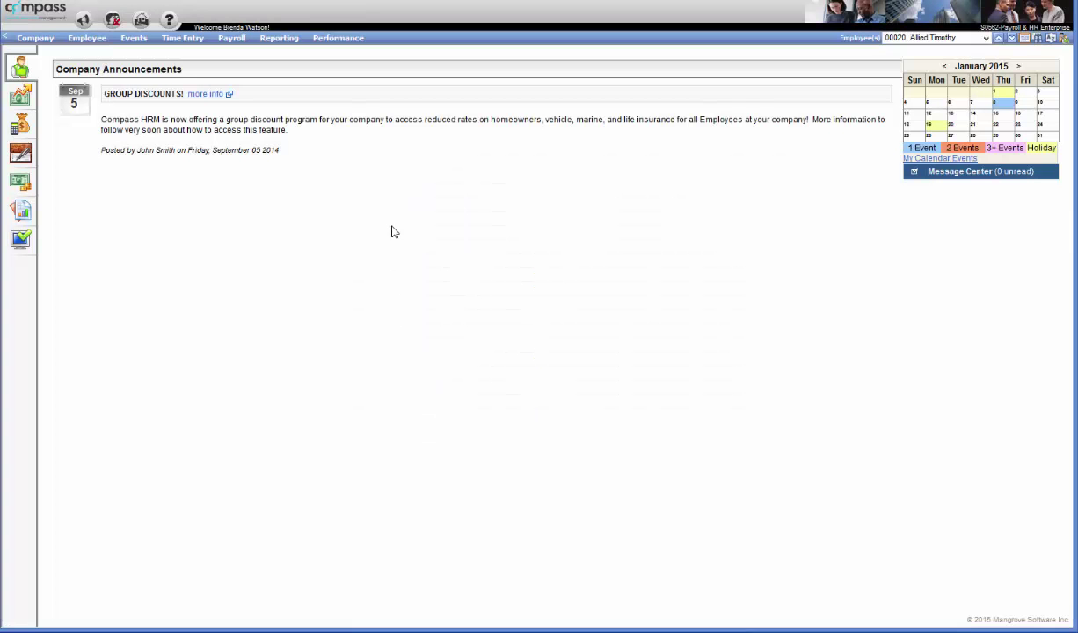
Step: Select the signed-in user's own record from the employee list and open the HR employee master
left_click(932, 37)
left_click(931, 39)
left_click(932, 39)
left_click(901, 86)
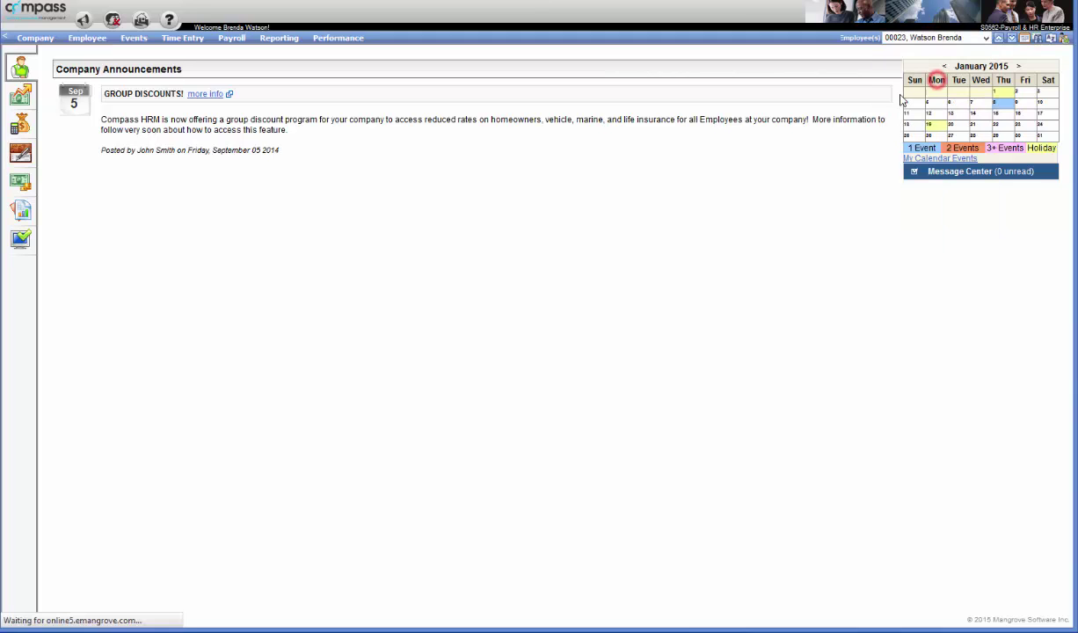
left_click(88, 53)
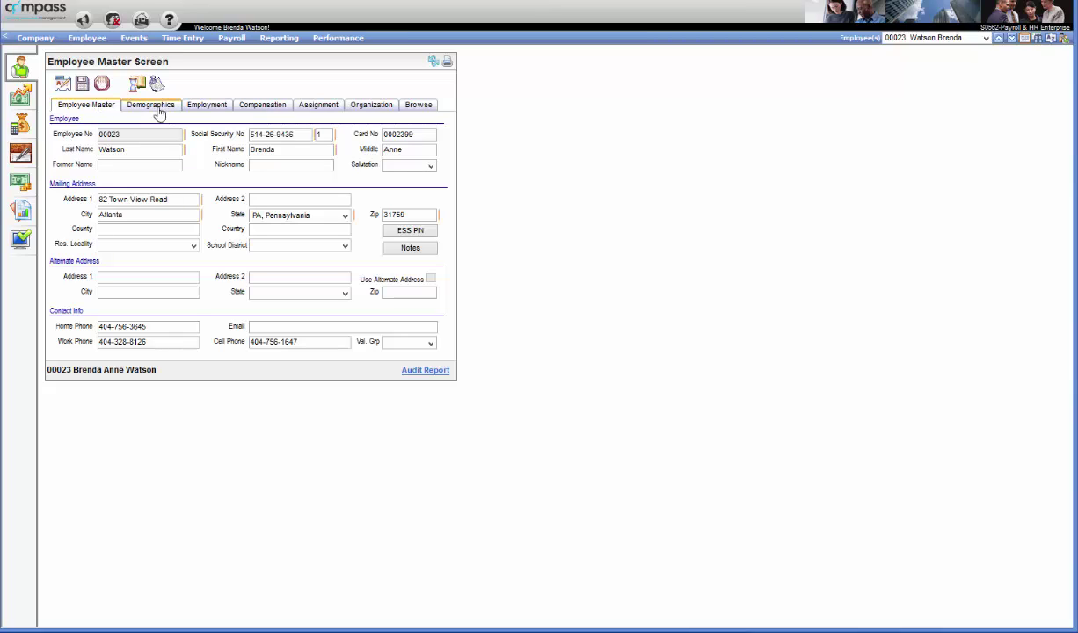
Step: Review the employee's employment and compensation information, including the salary detail records
left_click(201, 107)
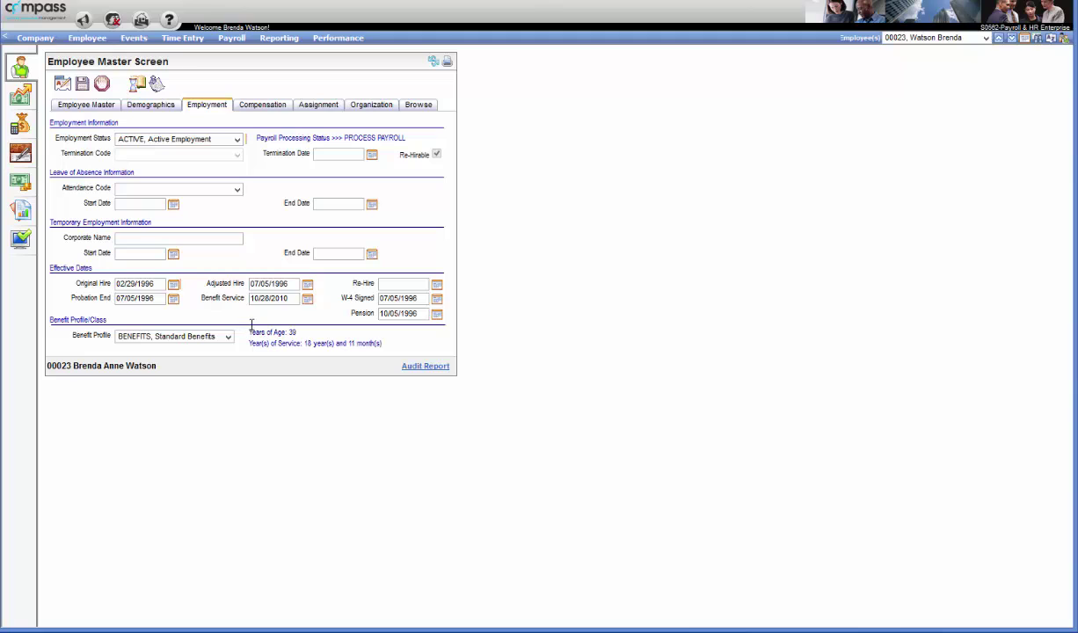
left_click(272, 108)
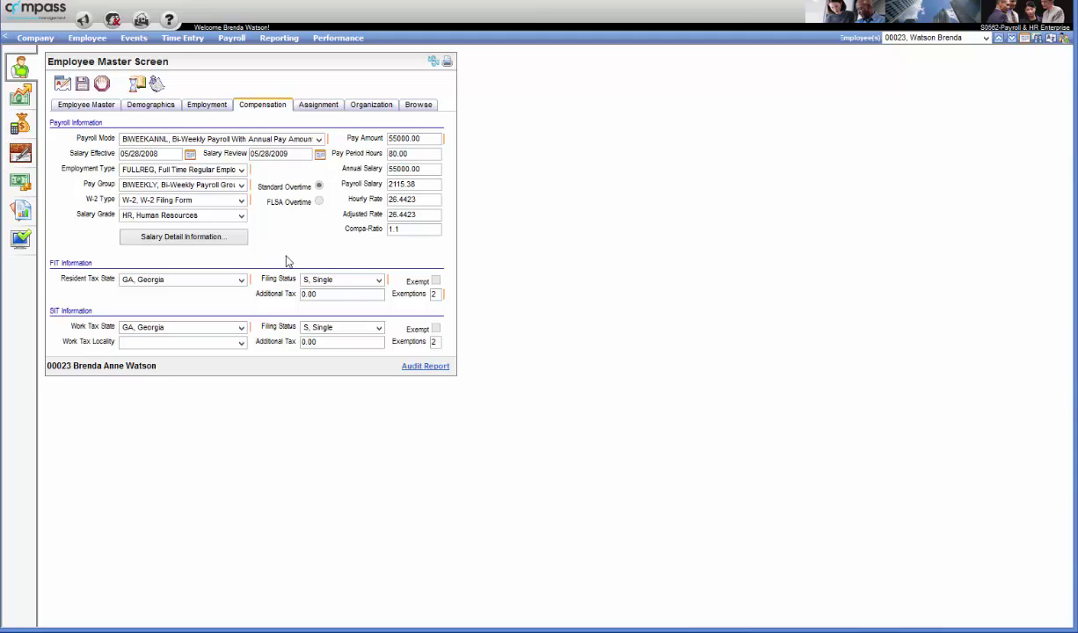
left_click(196, 236)
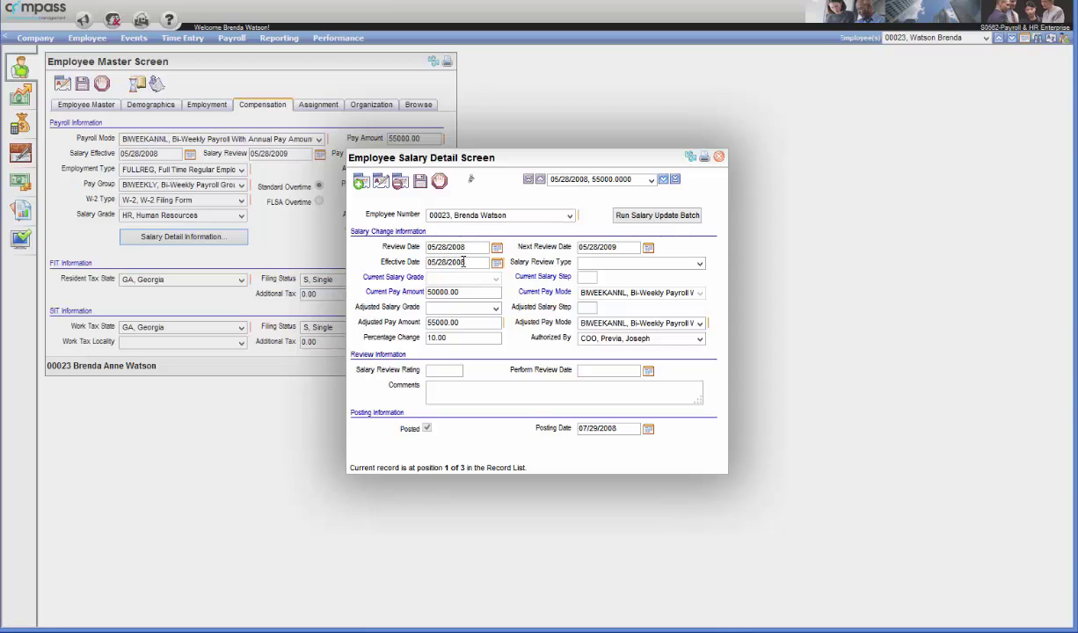
left_click(616, 180)
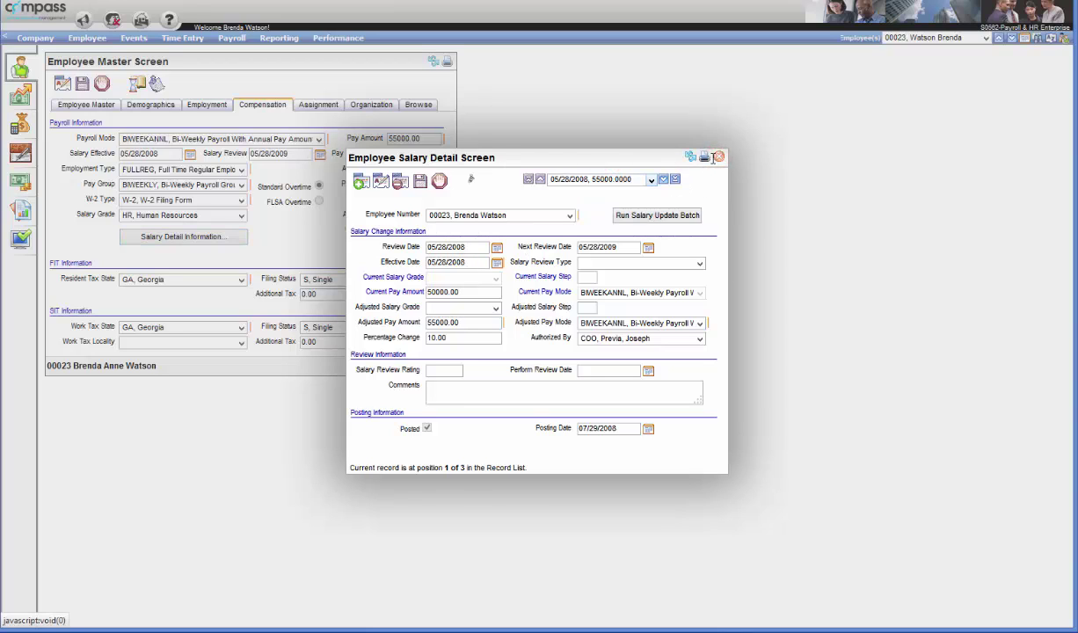
left_click(718, 157)
Step: Review the employee's assignment information with its position detail, and the organization information
left_click(299, 103)
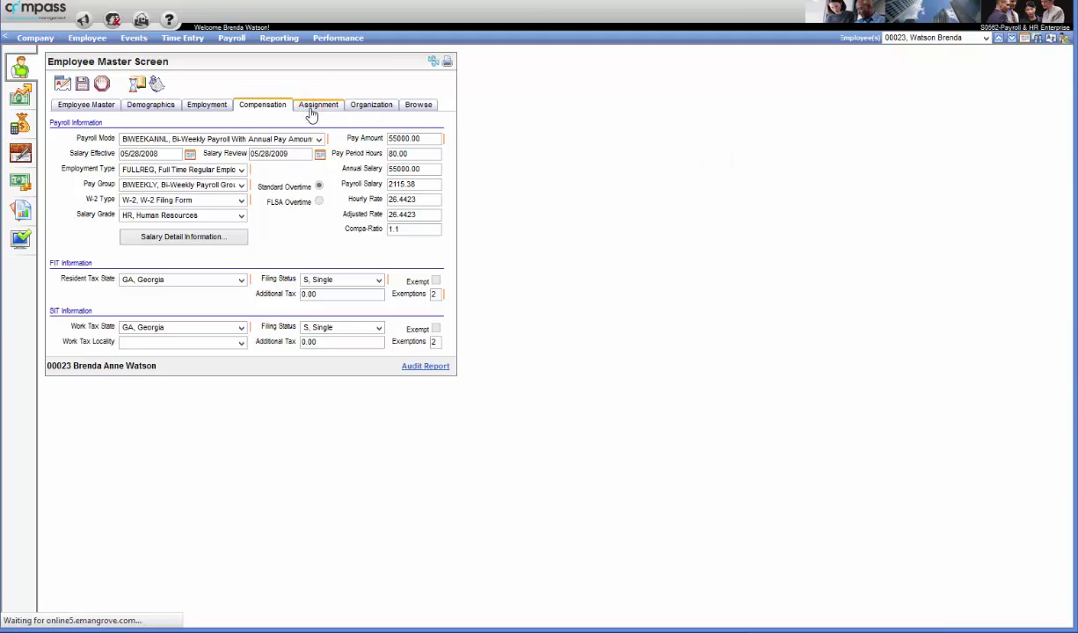
left_click(310, 361)
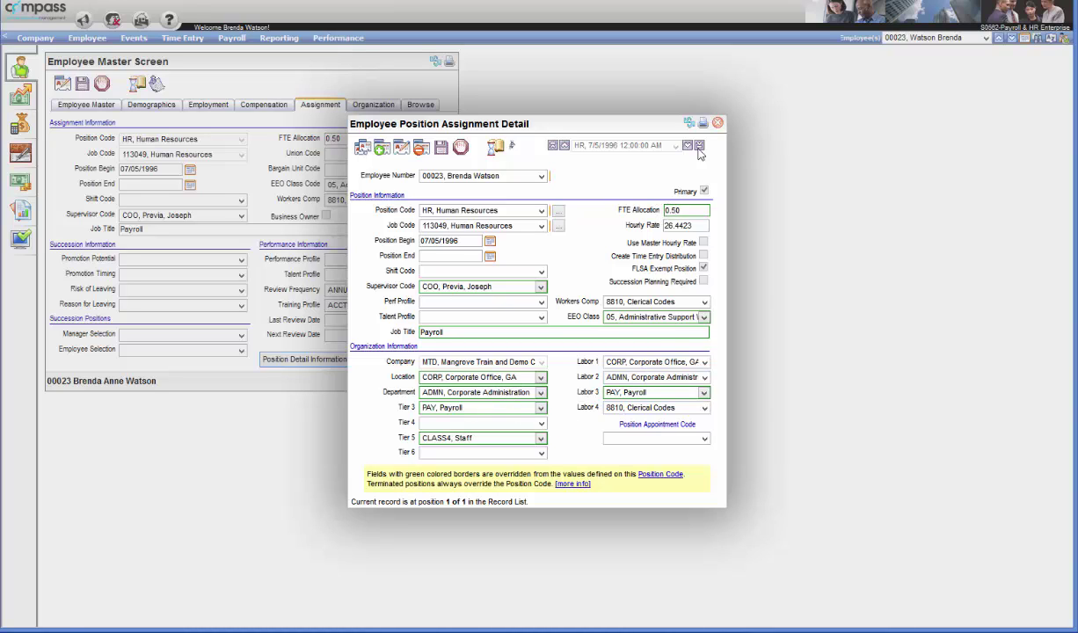
left_click(717, 122)
left_click(362, 106)
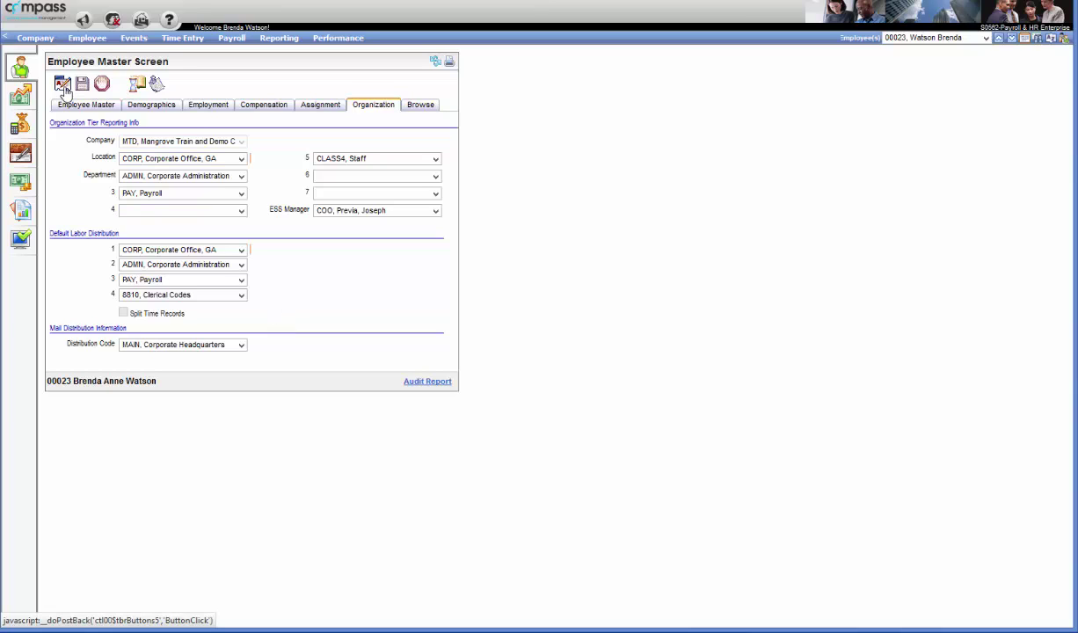
Step: Open the employee's demographics for editing at the primary language and cancel the edit
left_click(164, 105)
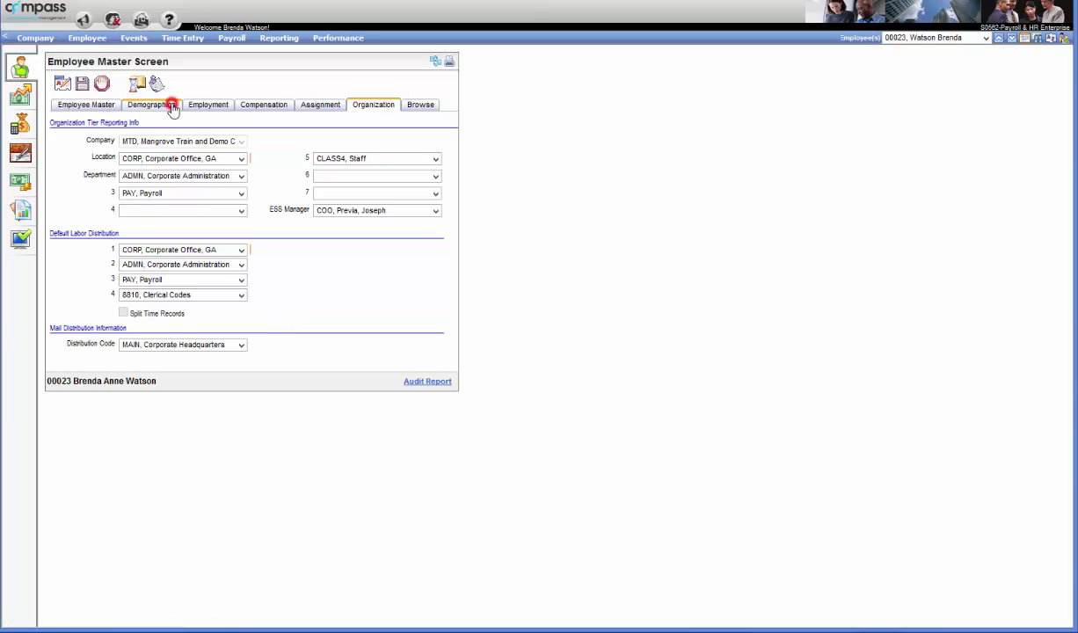
left_click(63, 83)
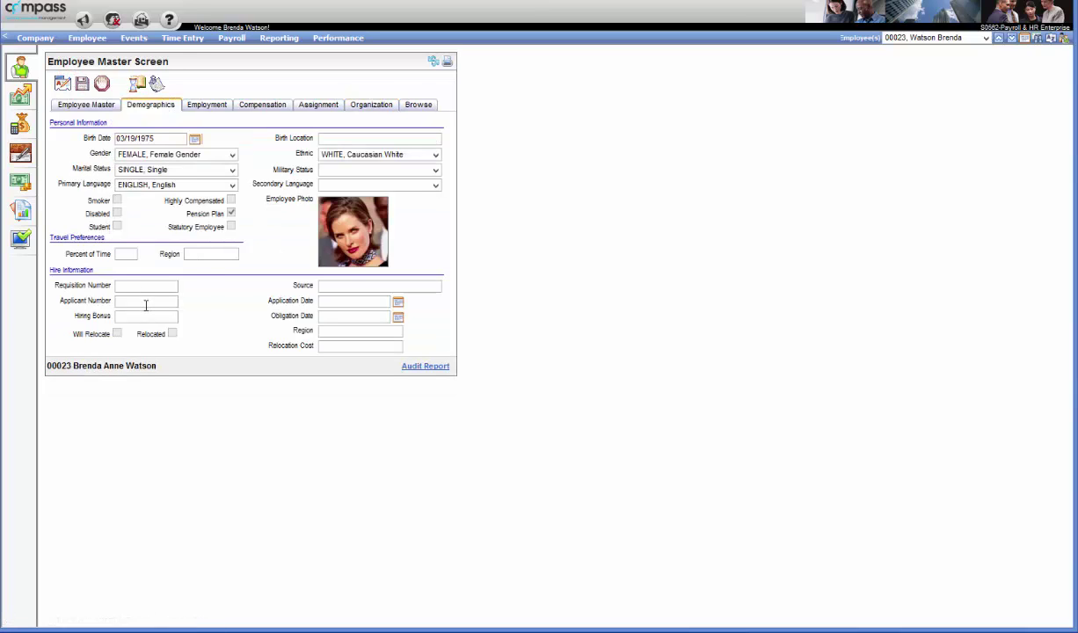
left_click(144, 185)
left_click(144, 185)
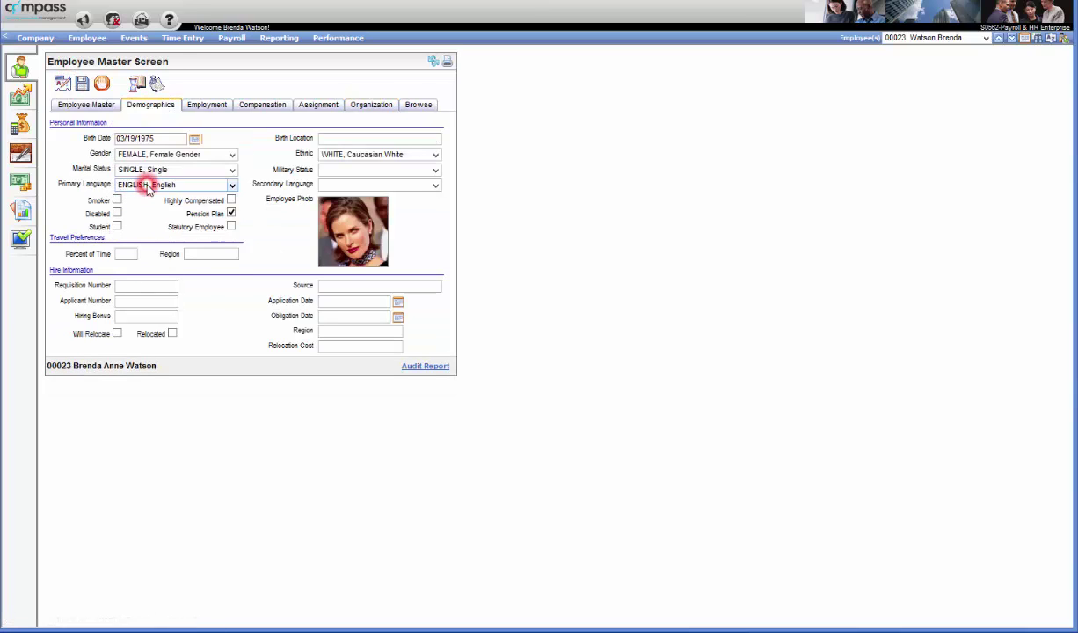
left_click(97, 89)
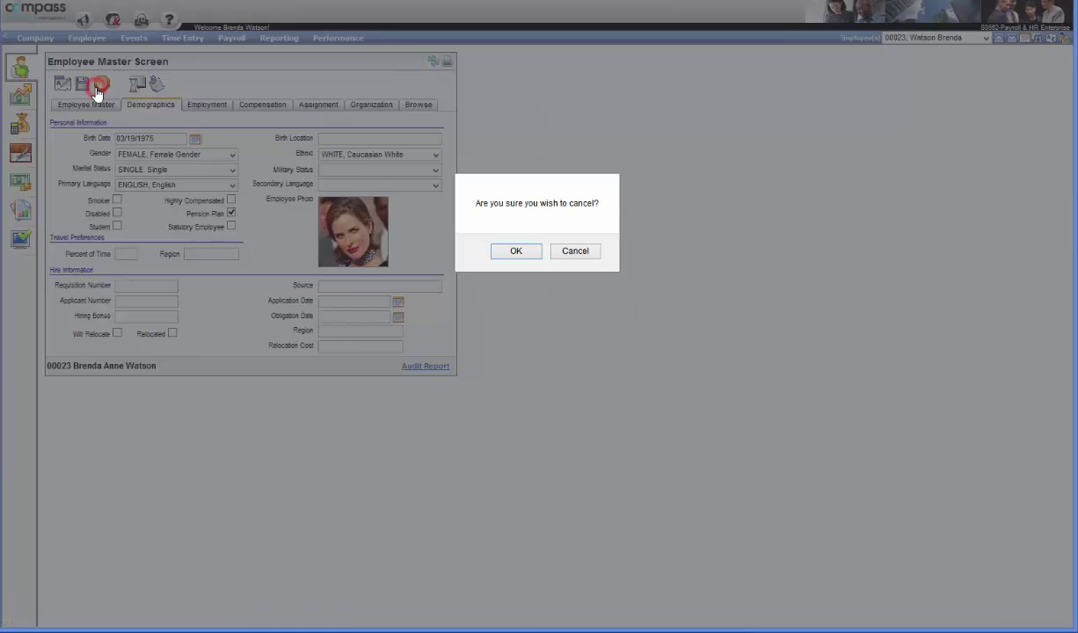
left_click(515, 251)
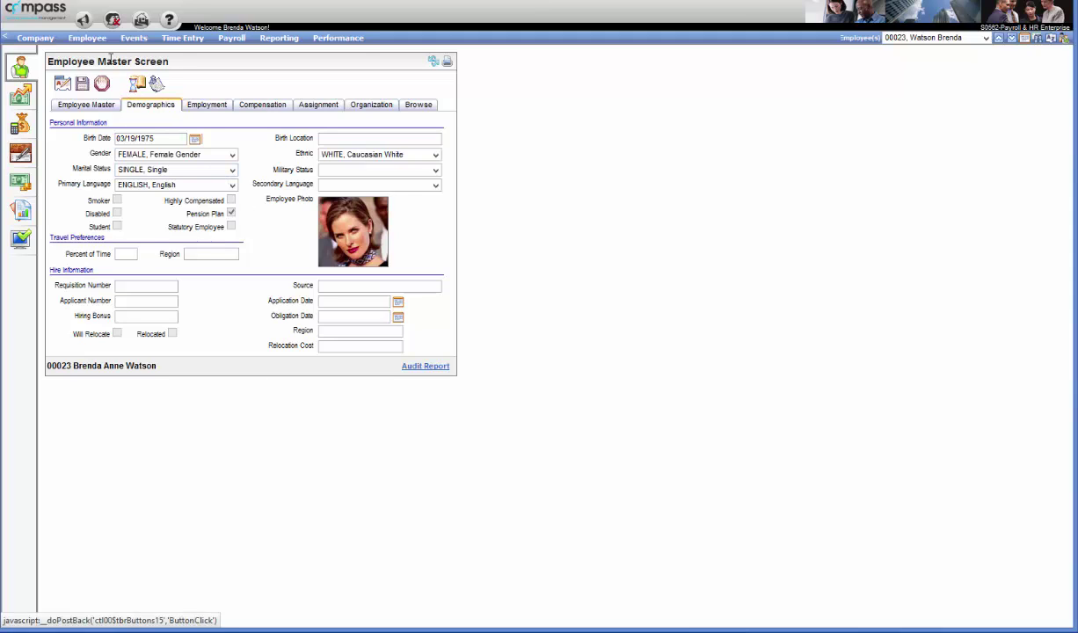
mouse_move(88, 39)
mouse_move(100, 91)
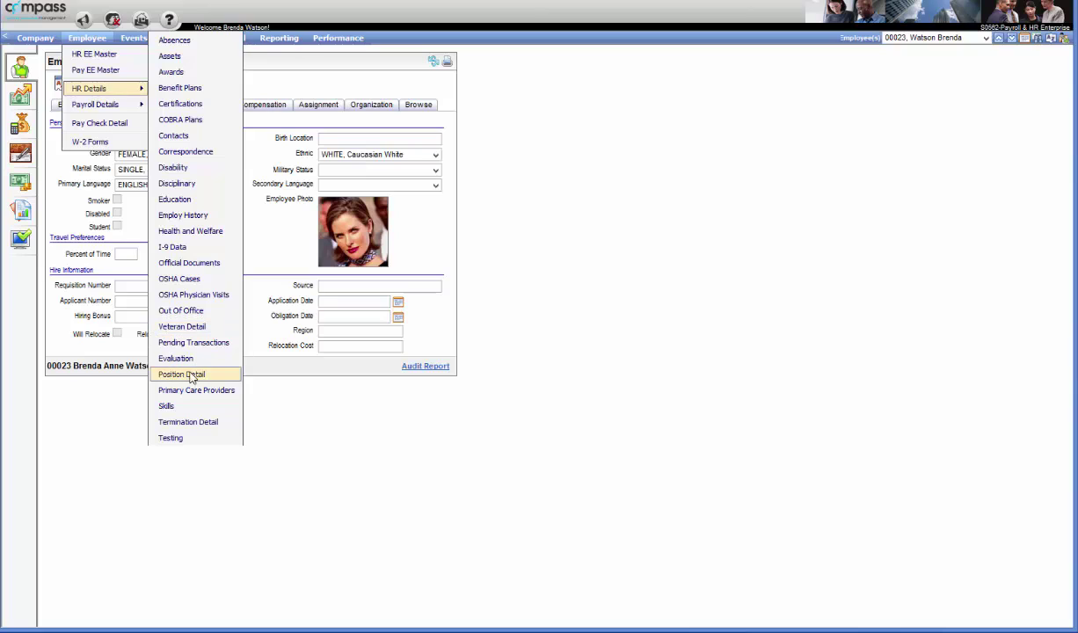
left_click(259, 236)
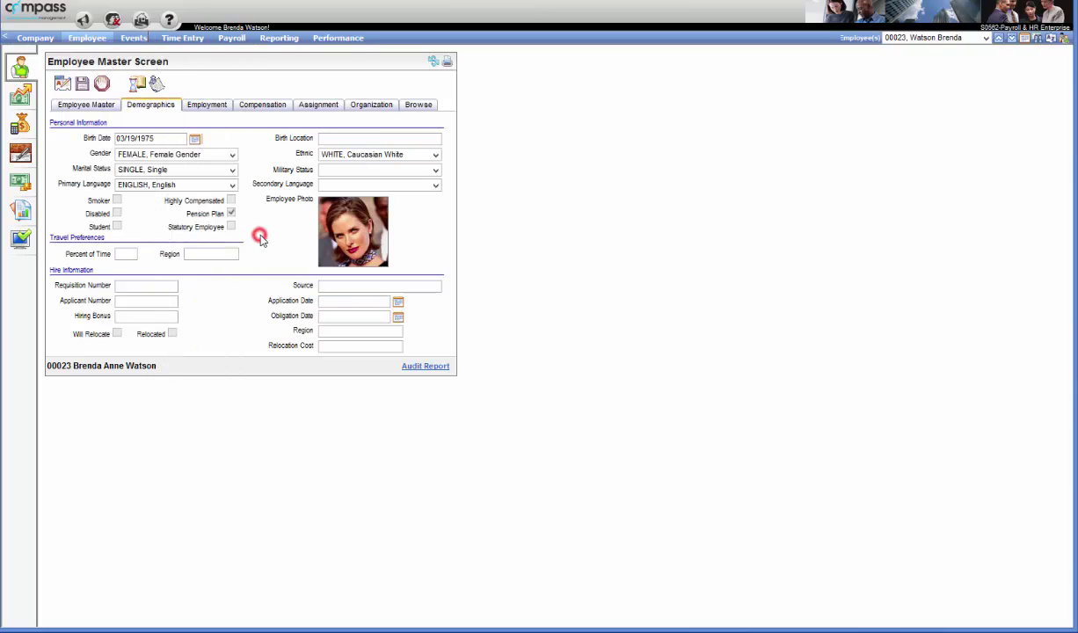